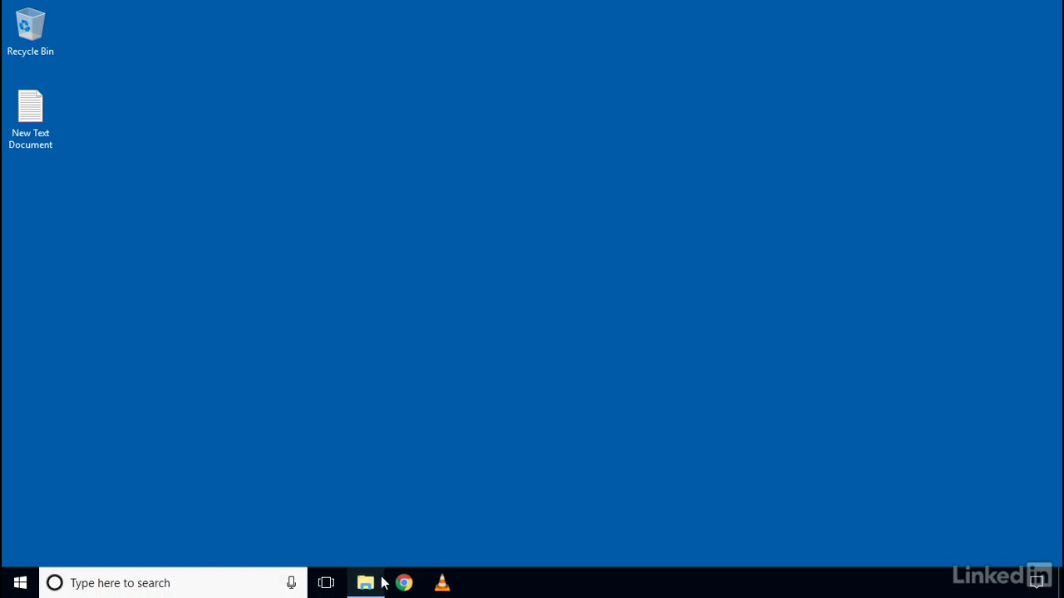
- Run the setup application from the Downloads folder and proceed with an individual installation on this computer despite the pending reboot
left_click(375, 581)
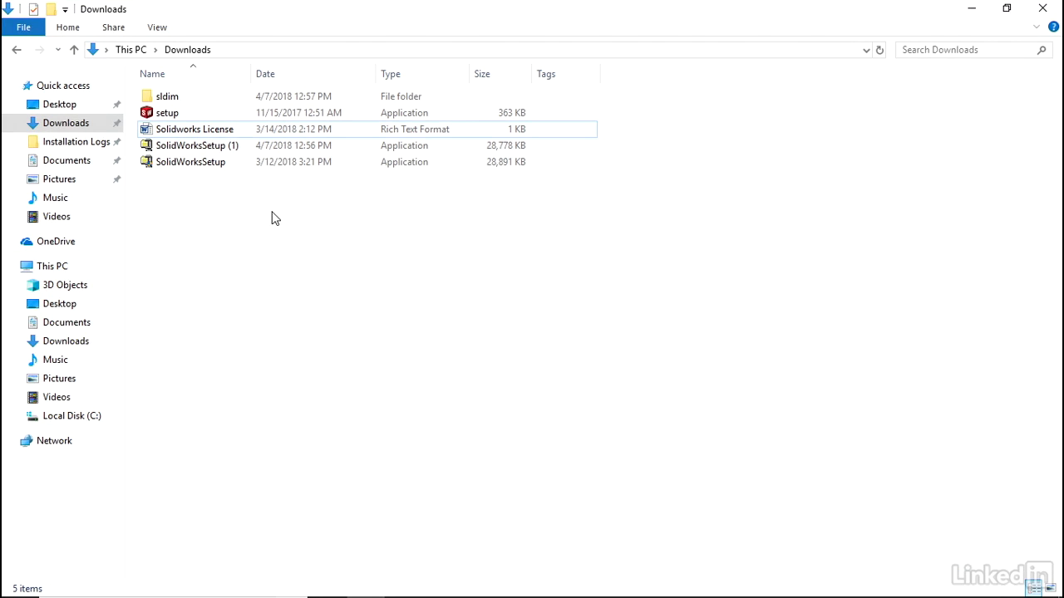
left_click(178, 127)
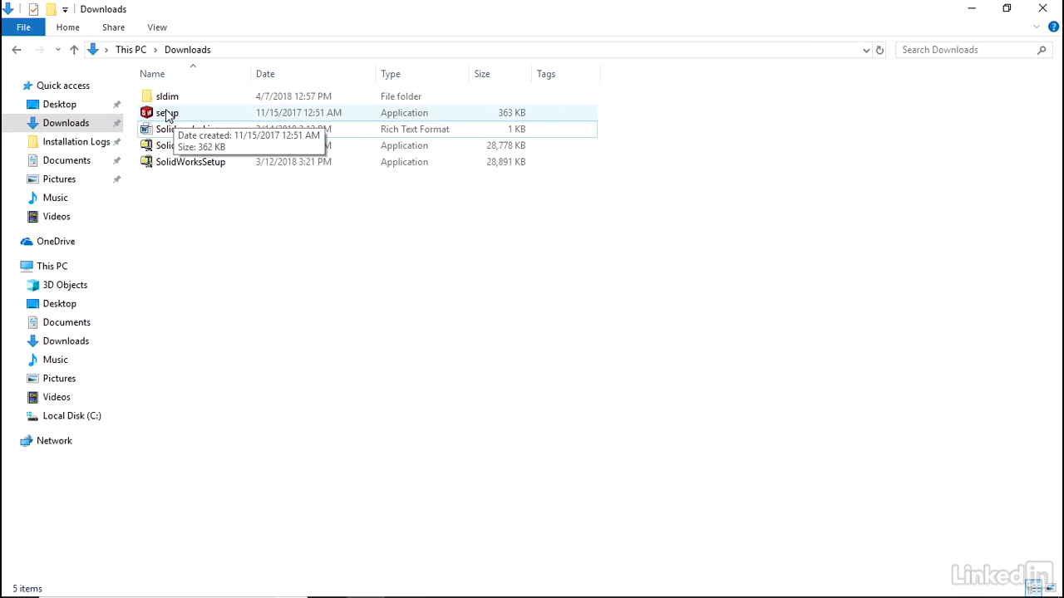
left_click(164, 117)
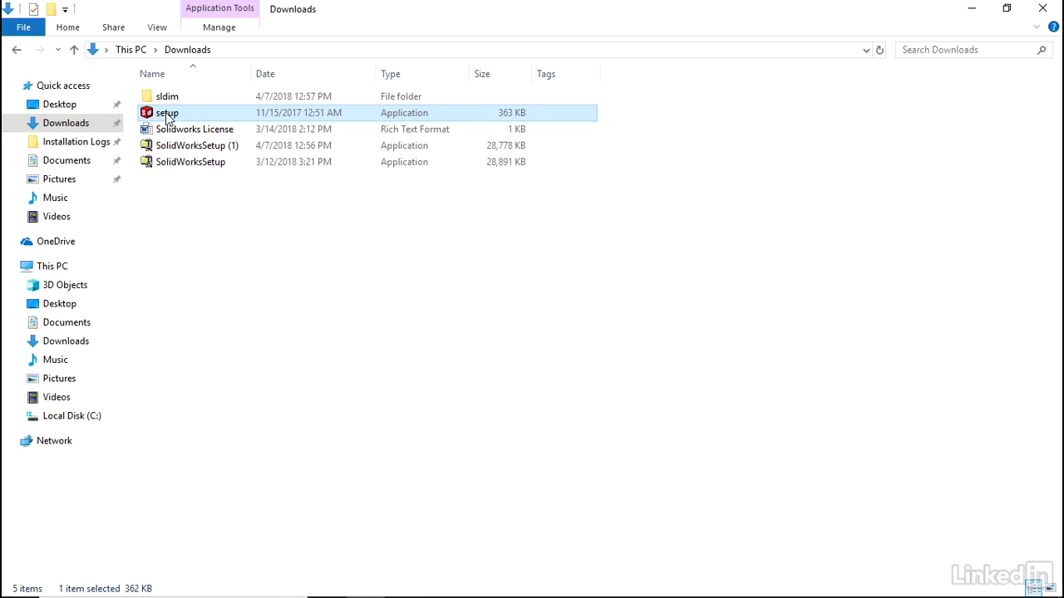
double_click(166, 115)
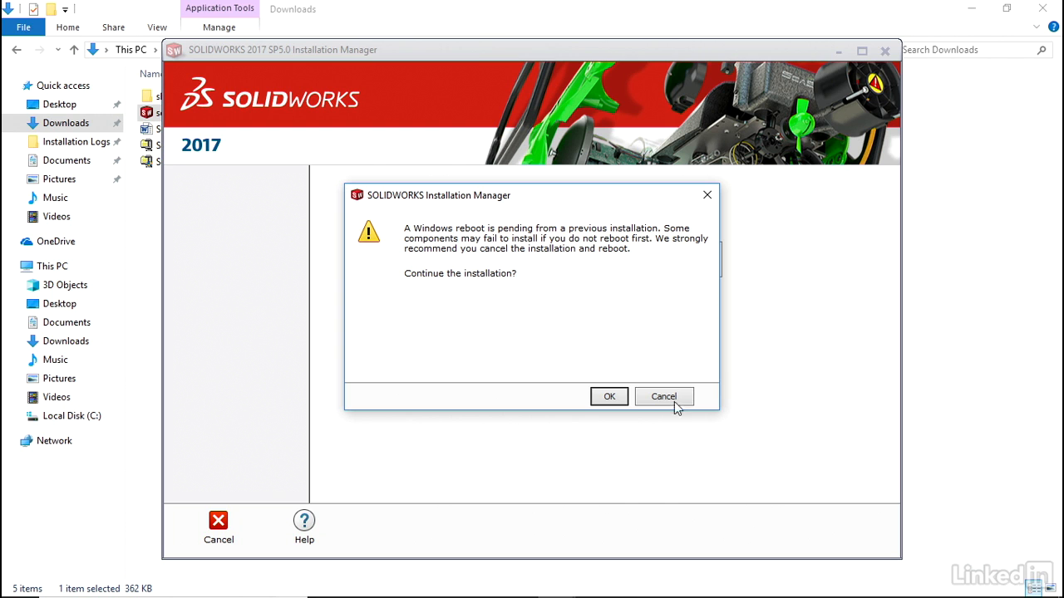
left_click(607, 398)
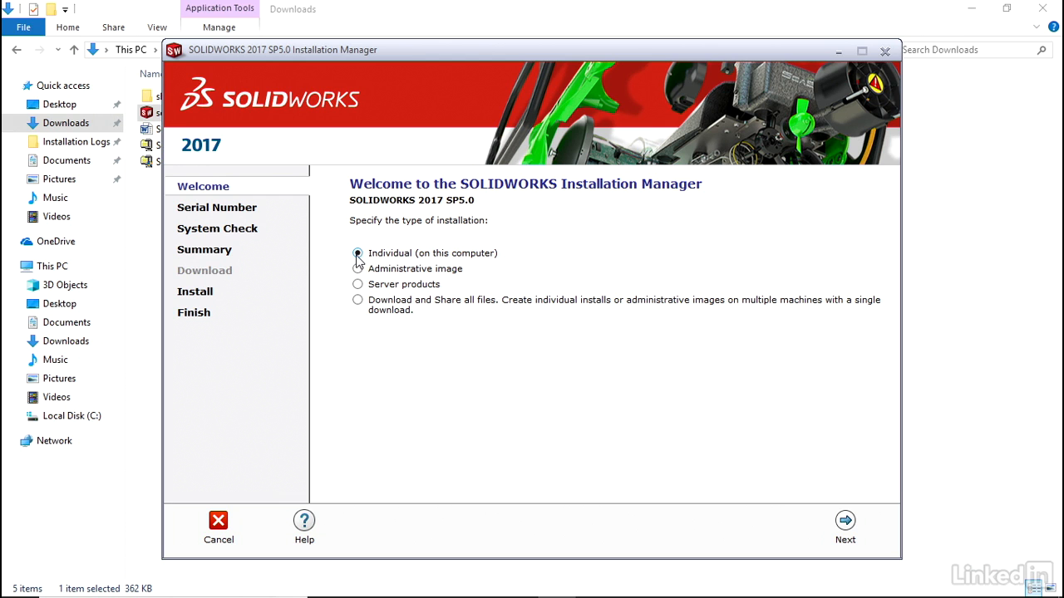
left_click(845, 523)
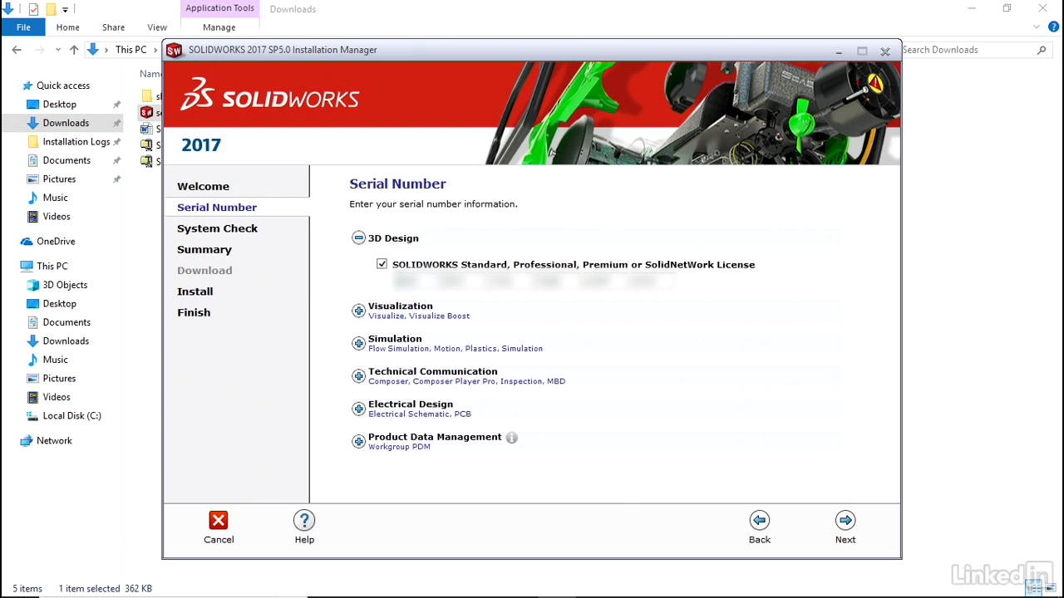
- Open the Solidworks License document to view the license information, and minimize it along with the Downloads window
double_click(149, 130)
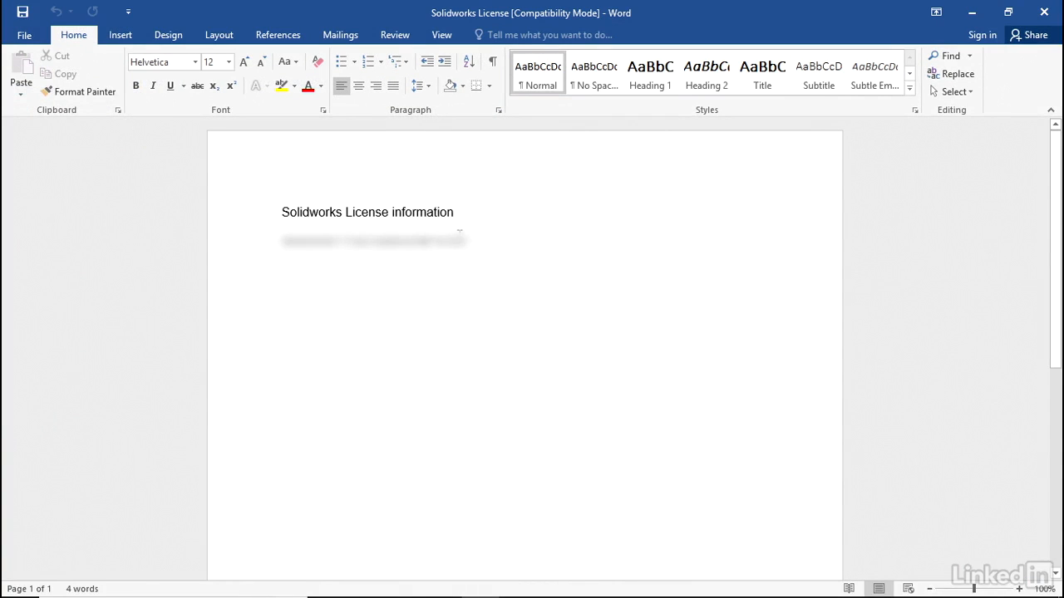
left_click(983, 24)
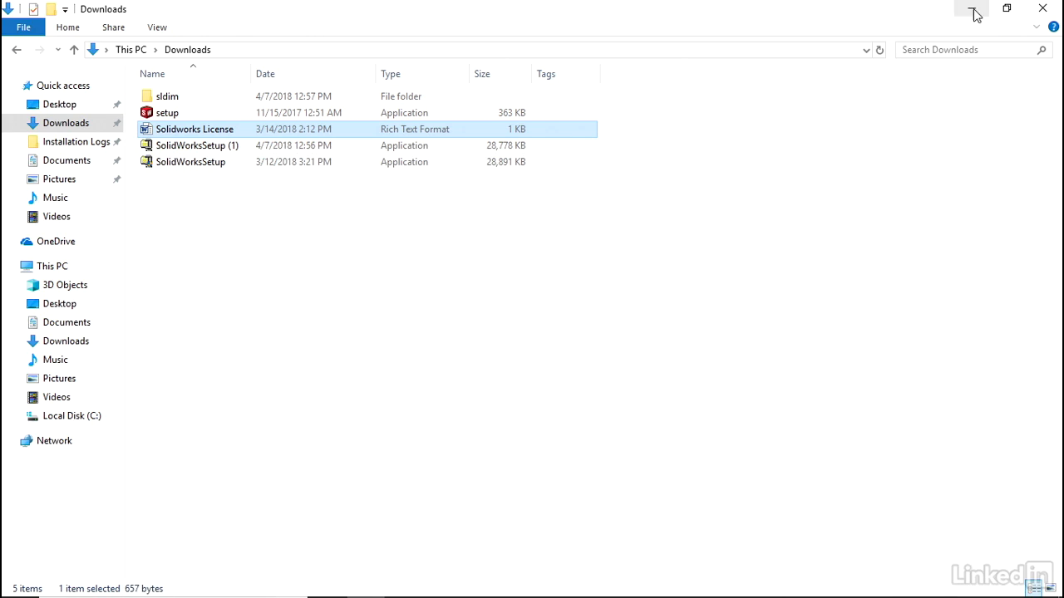
left_click(969, 12)
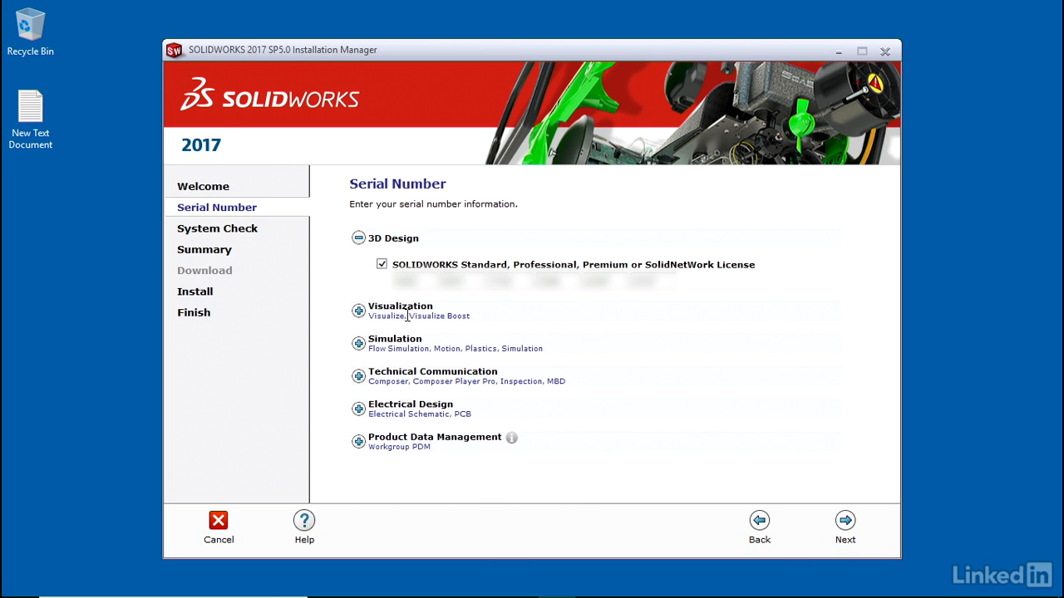
left_click(360, 312)
left_click(380, 334)
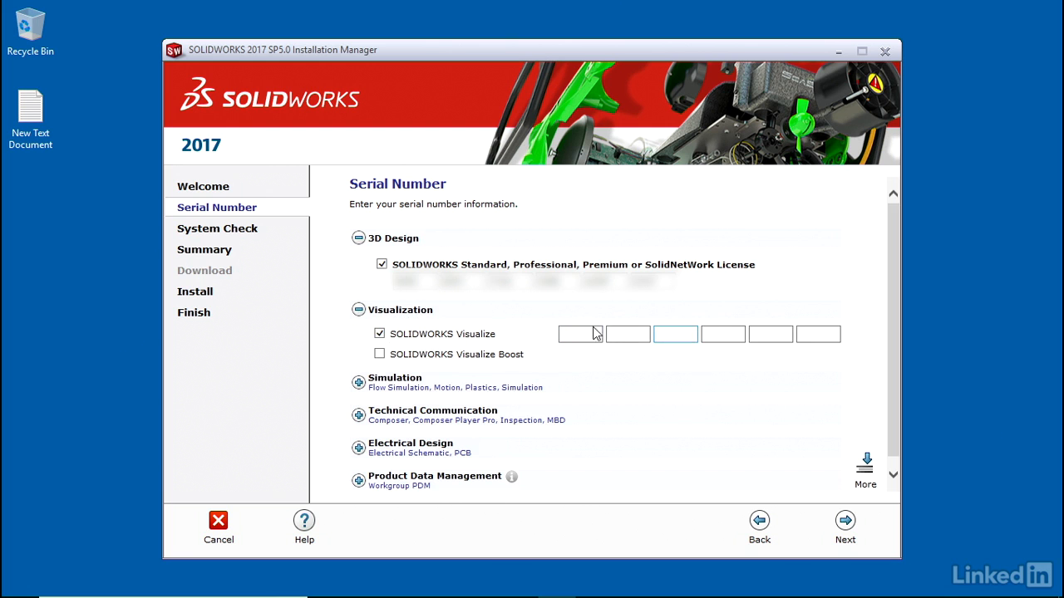
left_click(359, 311)
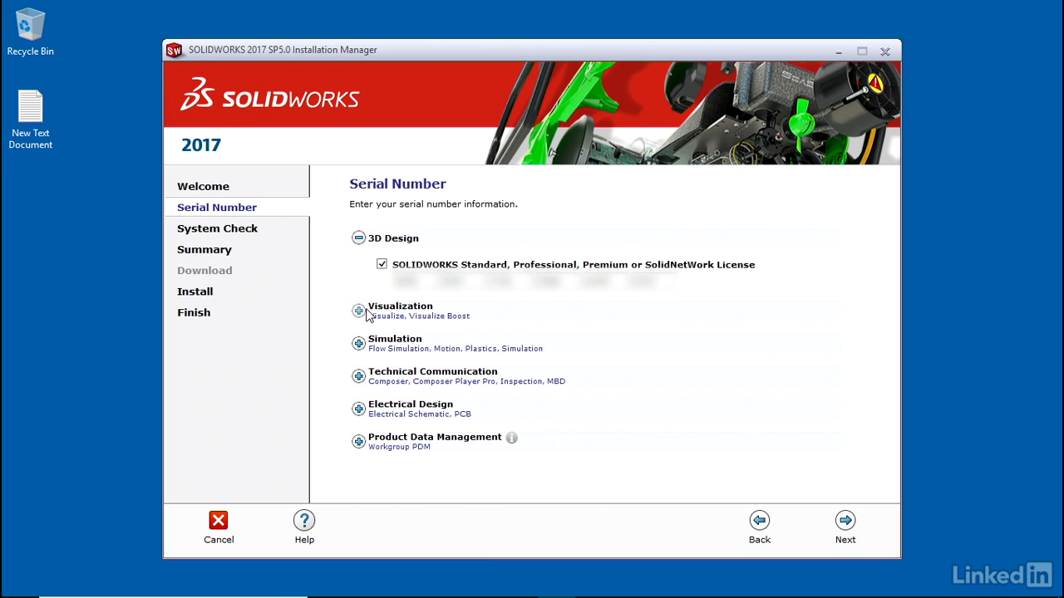
left_click(846, 521)
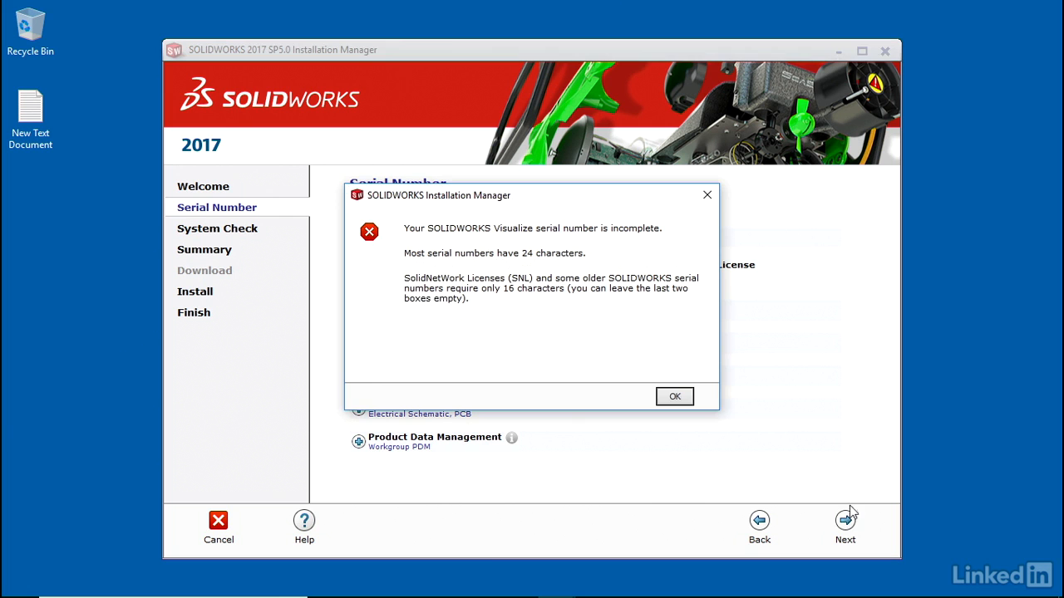
left_click(686, 398)
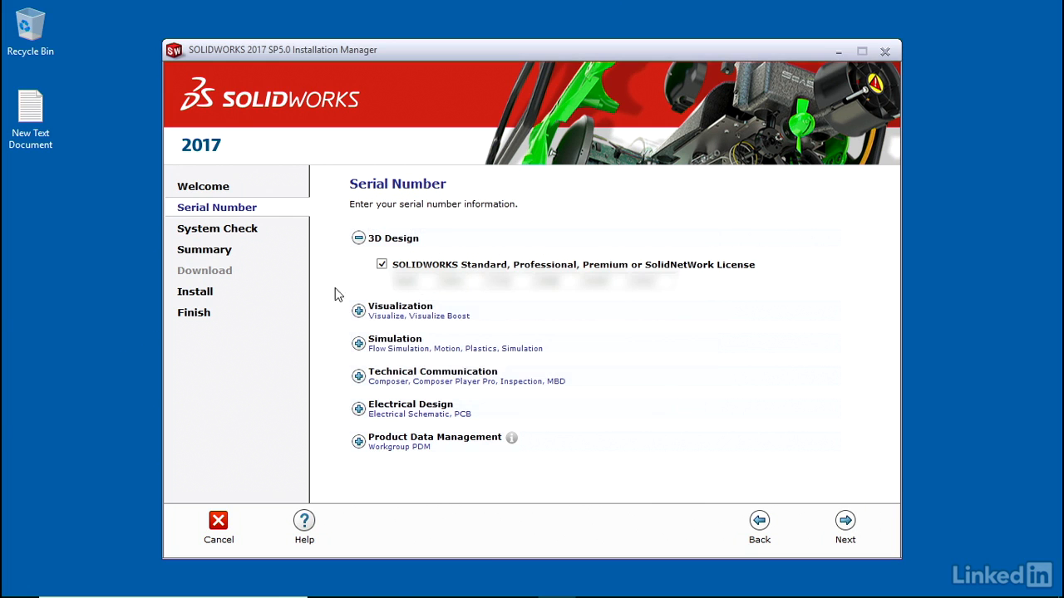
left_click(359, 310)
left_click(380, 334)
left_click(358, 310)
- Continue to the installation summary and review the Toolbox/Hole Wizard options, installation location and download options
left_click(845, 522)
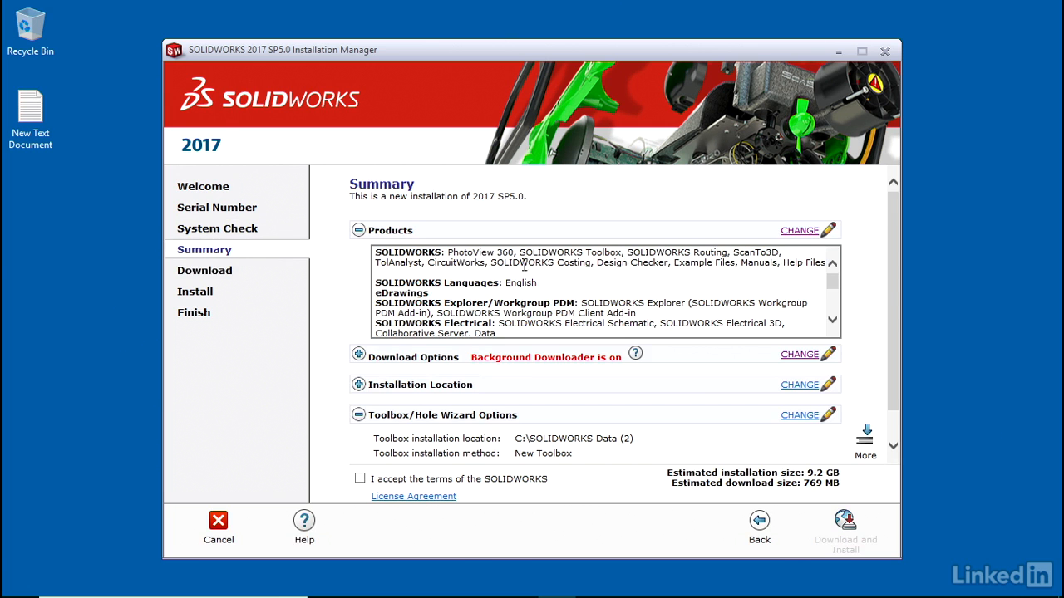
left_click(361, 233)
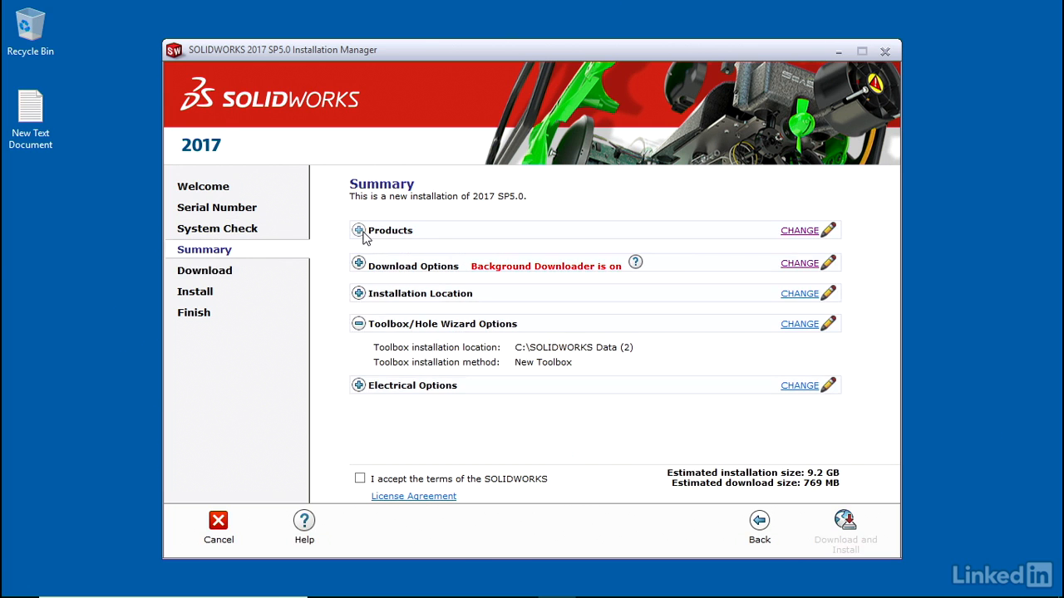
left_click(359, 325)
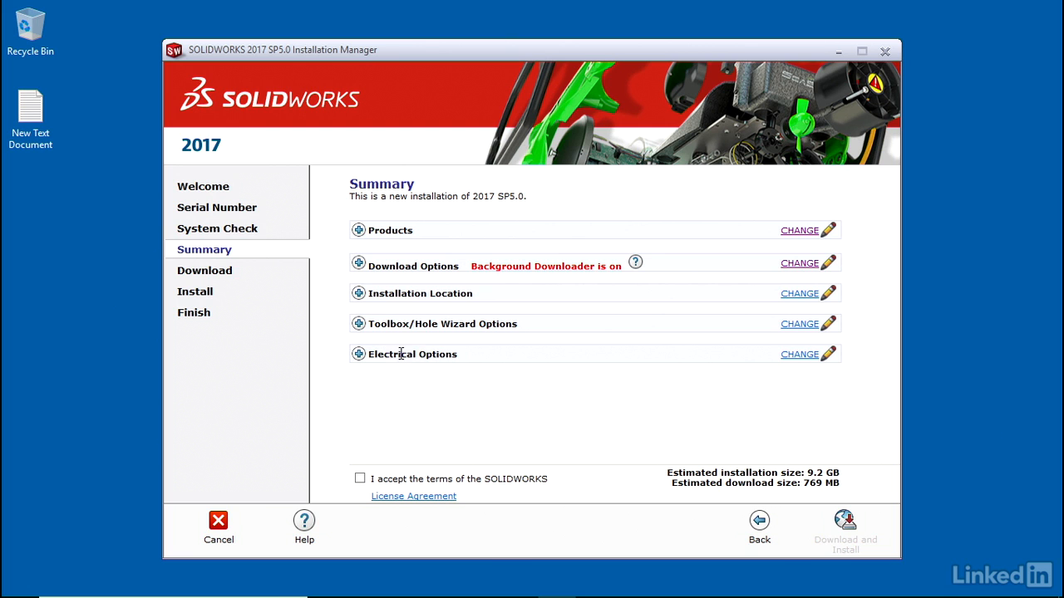
left_click(358, 324)
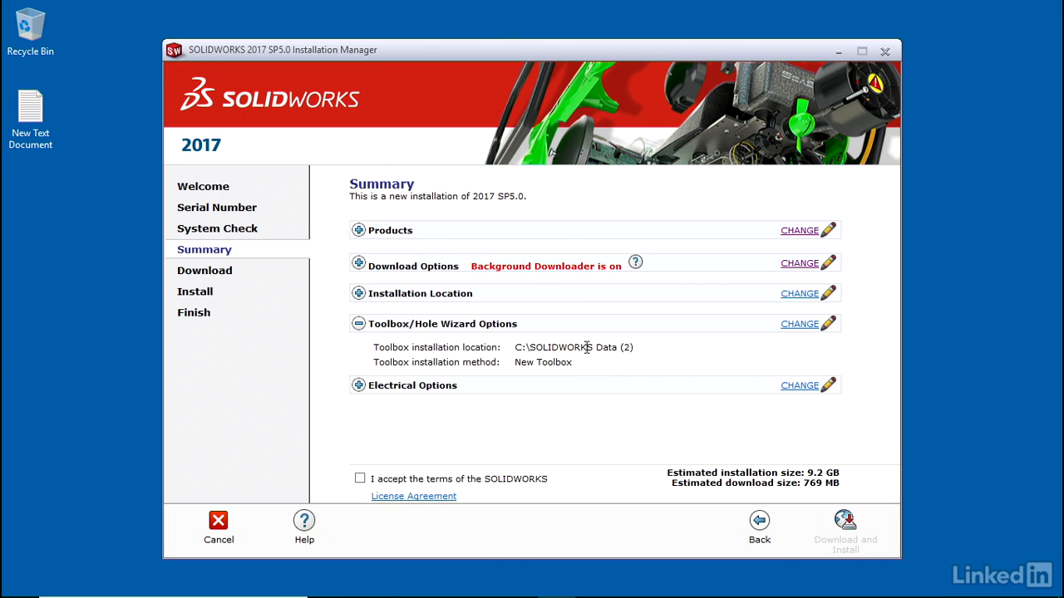
left_click(358, 293)
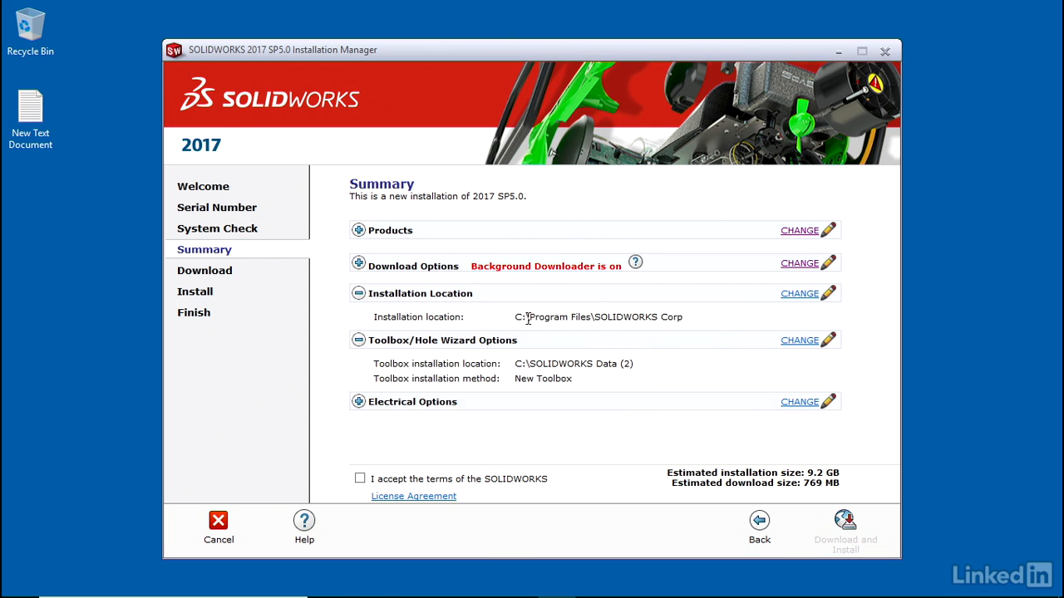
left_click(358, 262)
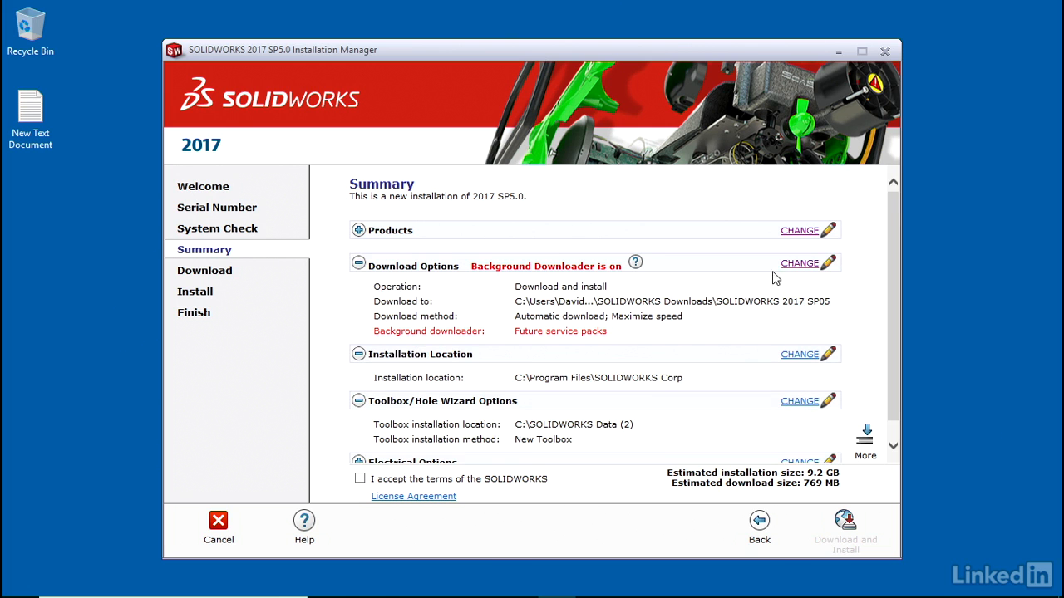
- Turn off the background downloader for future service packs in the download options and return to the summary
left_click(799, 264)
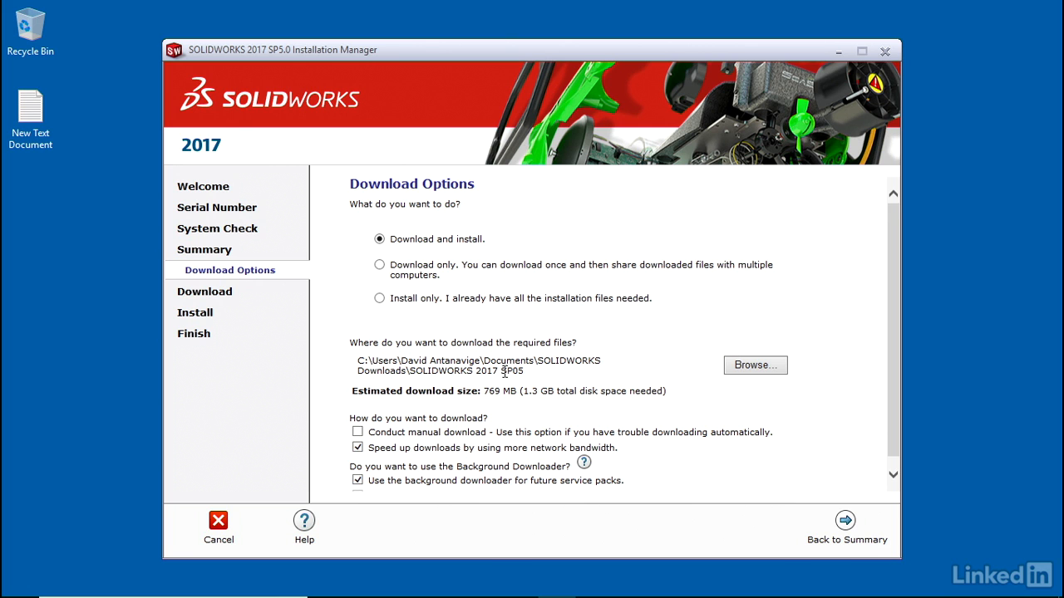
scroll(503, 372, "down", 1)
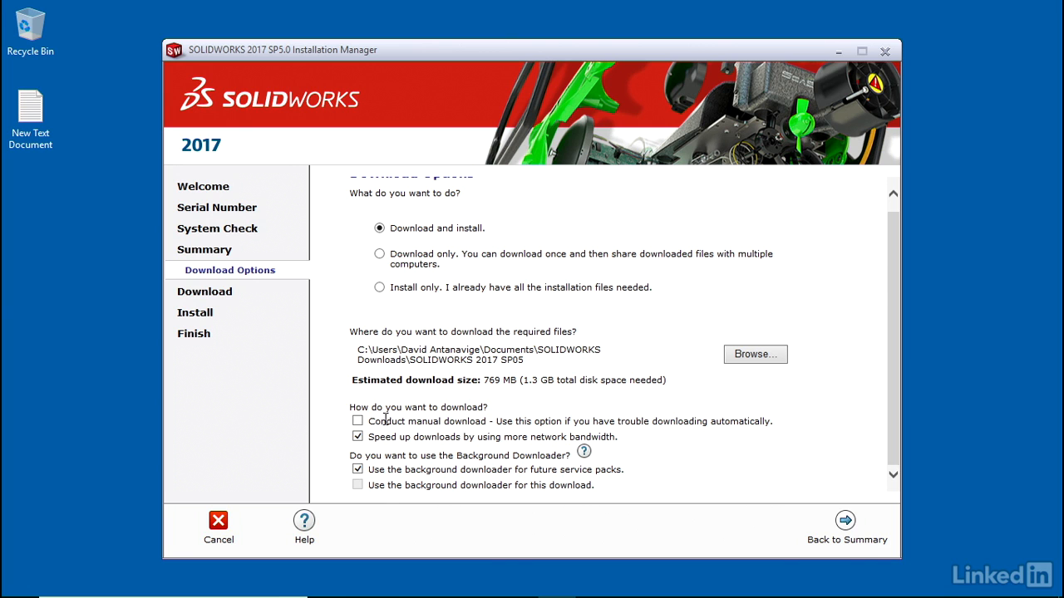
left_click(357, 469)
left_click(764, 358)
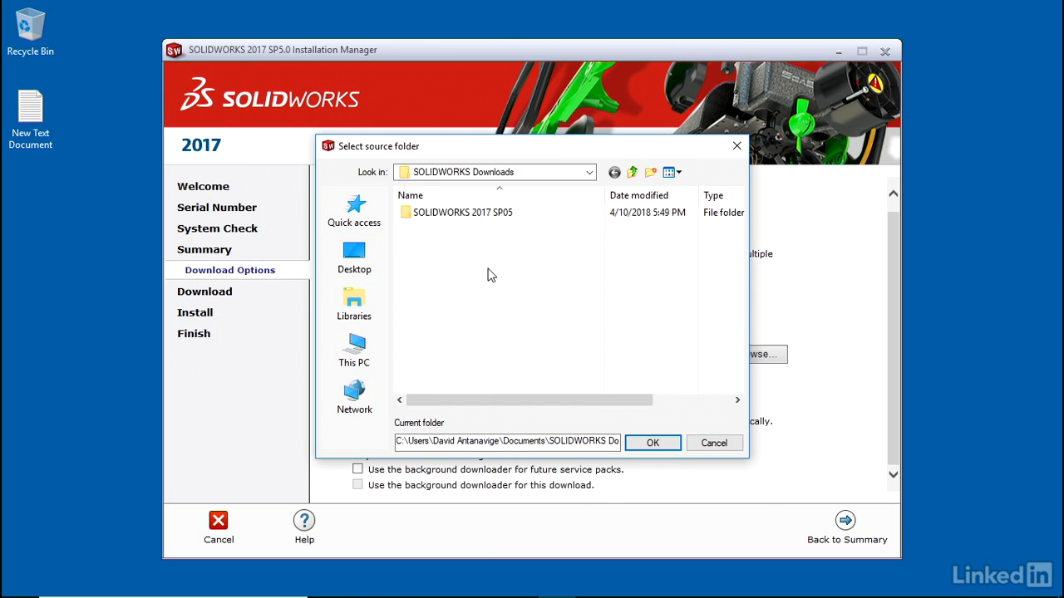
left_click(713, 443)
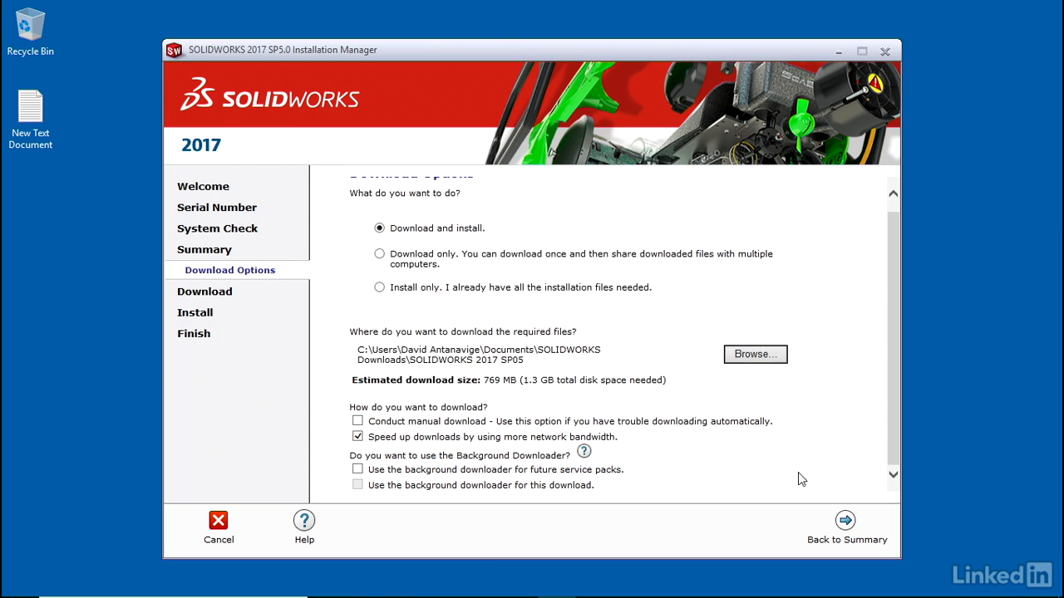
left_click(842, 521)
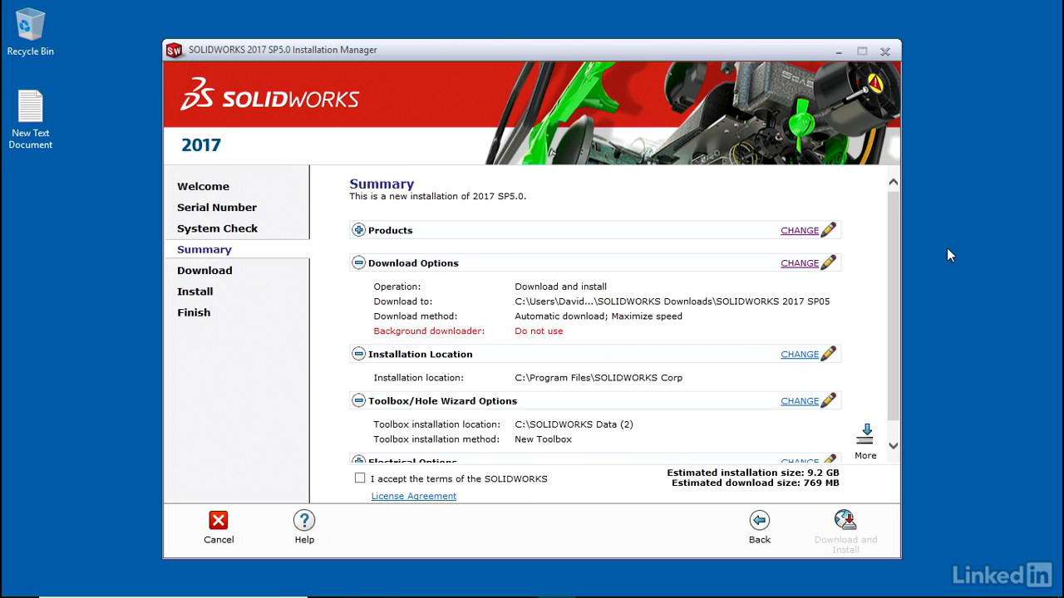
- Exclude eDrawings, SOLIDWORKS Explorer/Workgroup PDM, SOLIDWORKS Electrical and SOLIDWORKS Composer Player from the products to install
left_click(798, 232)
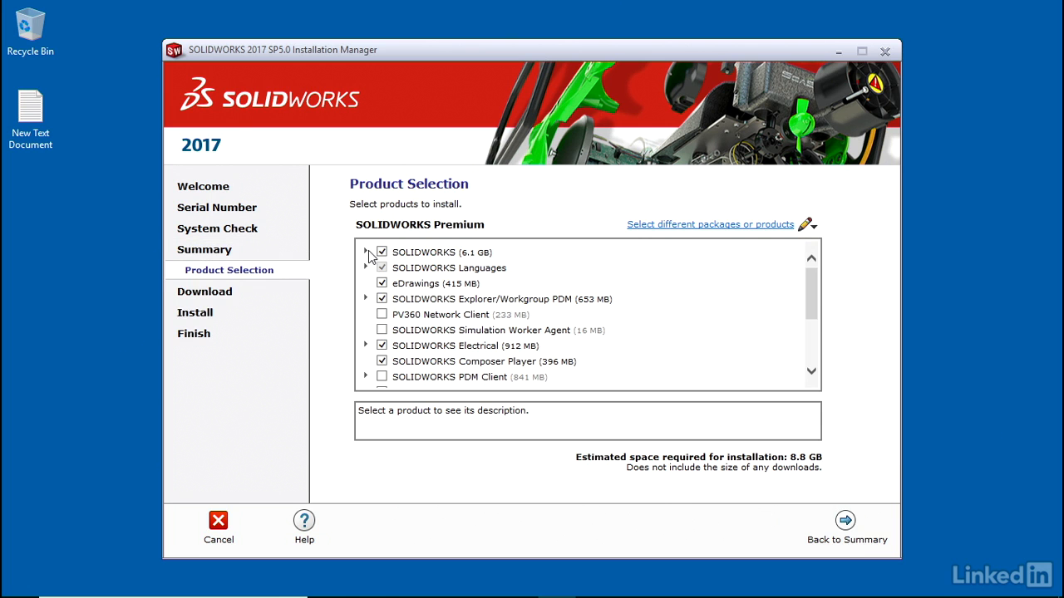
left_click(365, 252)
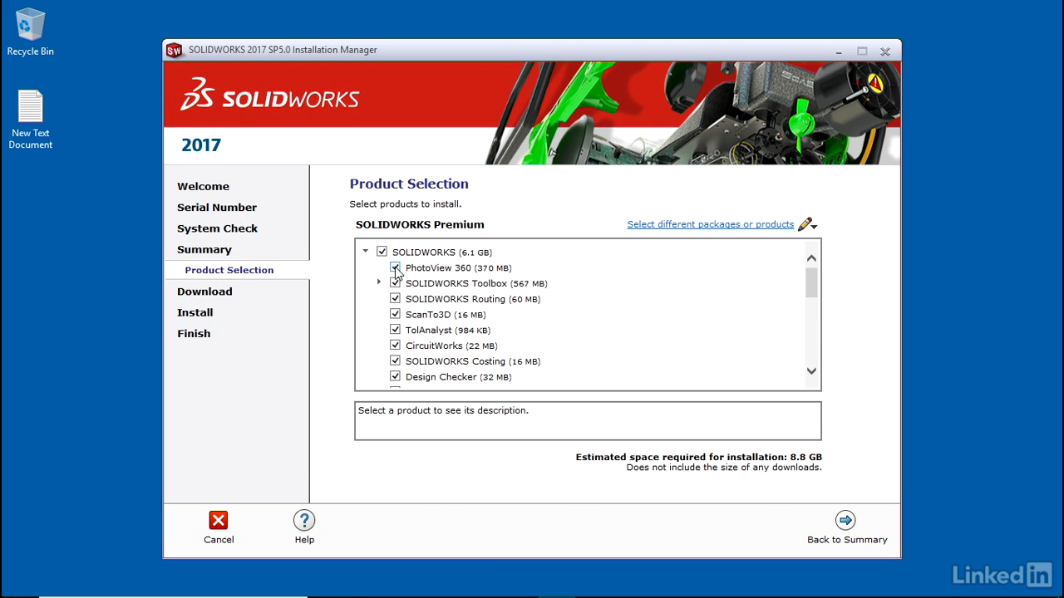
scroll(471, 323, "down", 1)
scroll(471, 319, "down", 5)
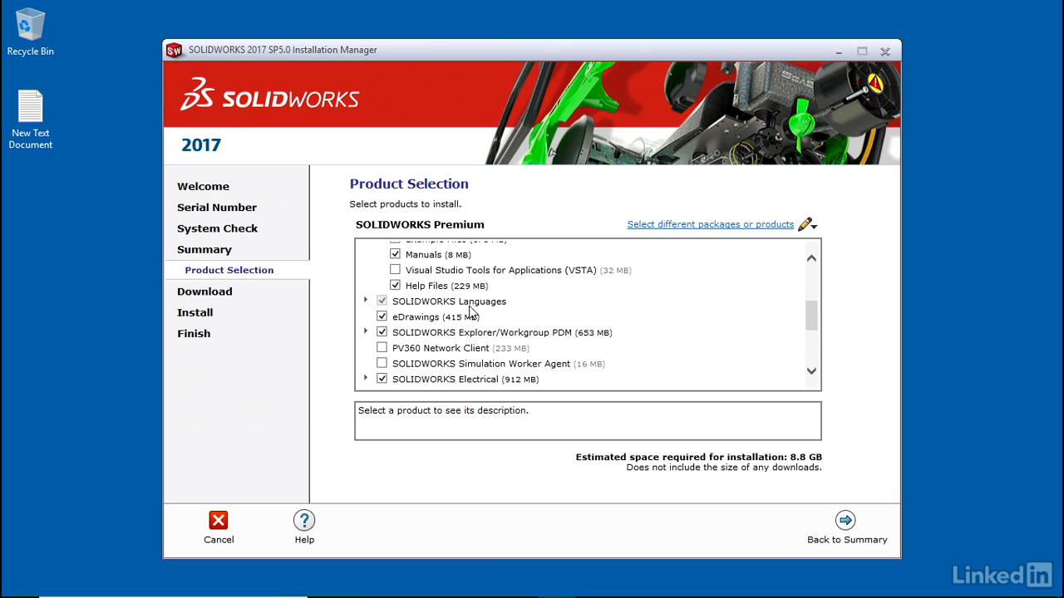
scroll(471, 309, "down", 1)
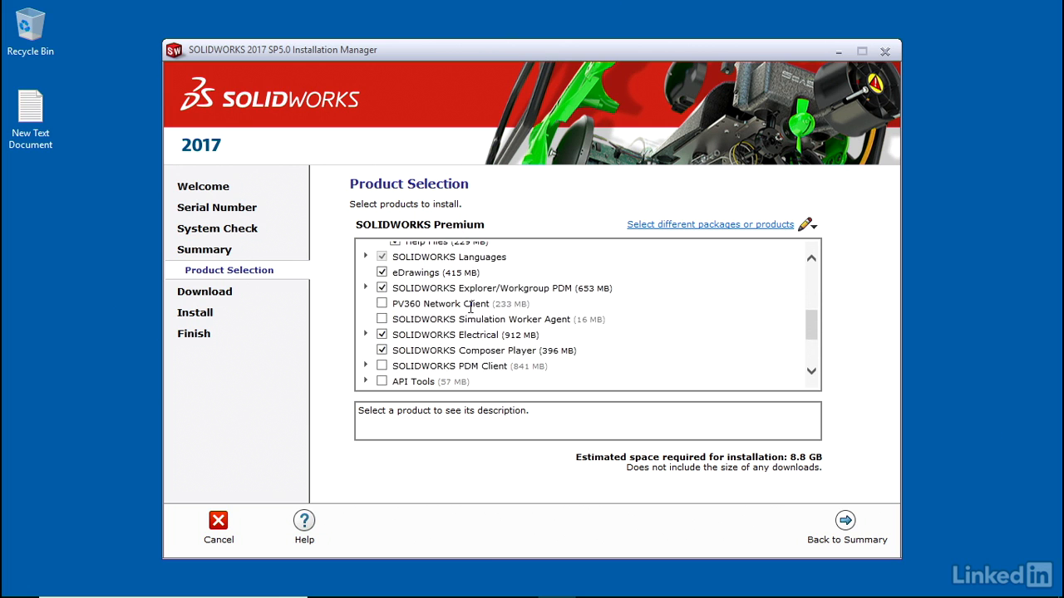
left_click(382, 273)
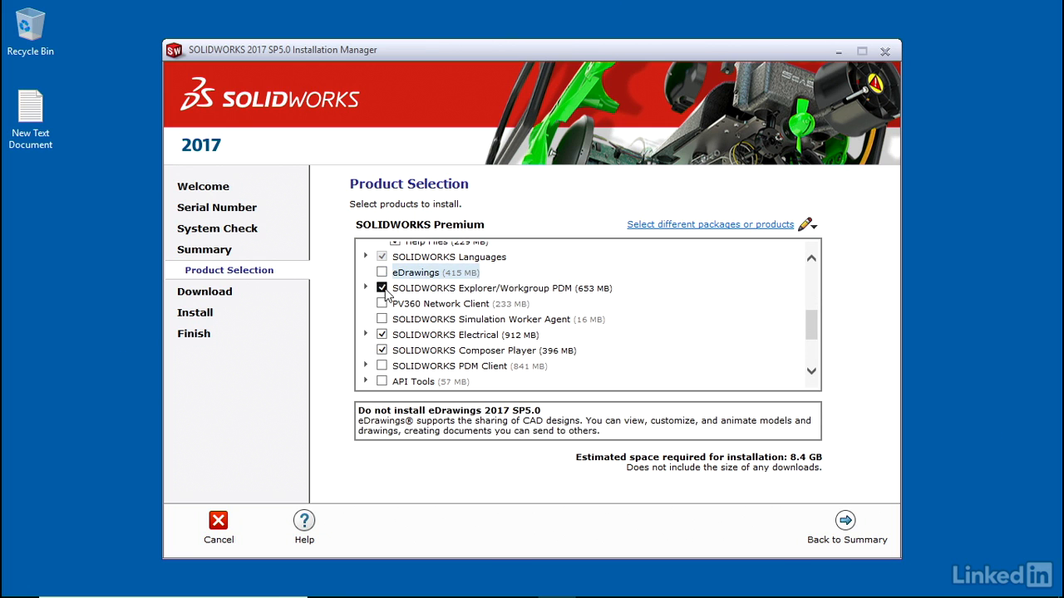
left_click(382, 289)
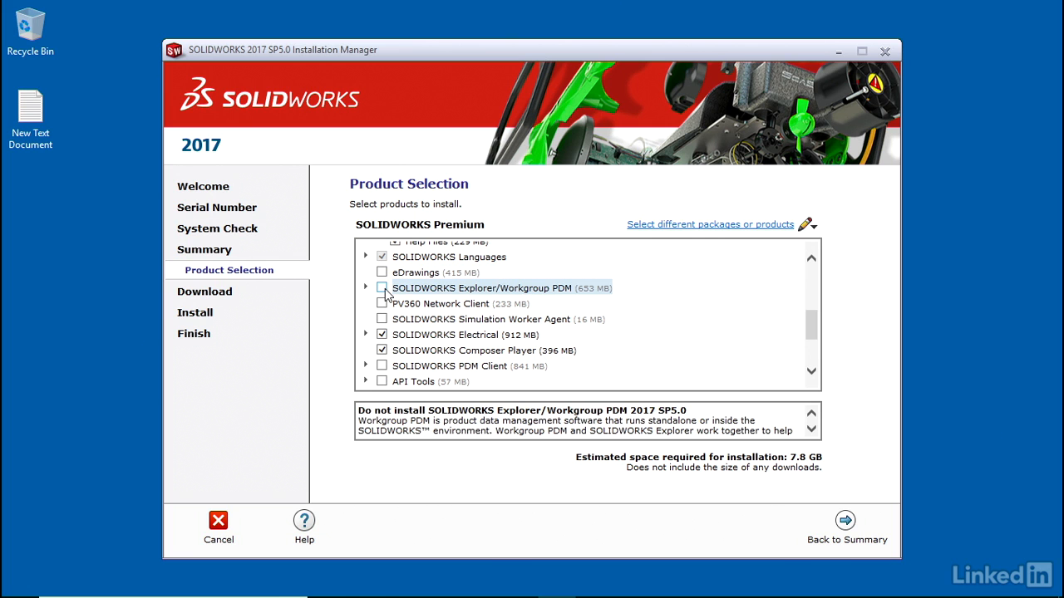
left_click(381, 335)
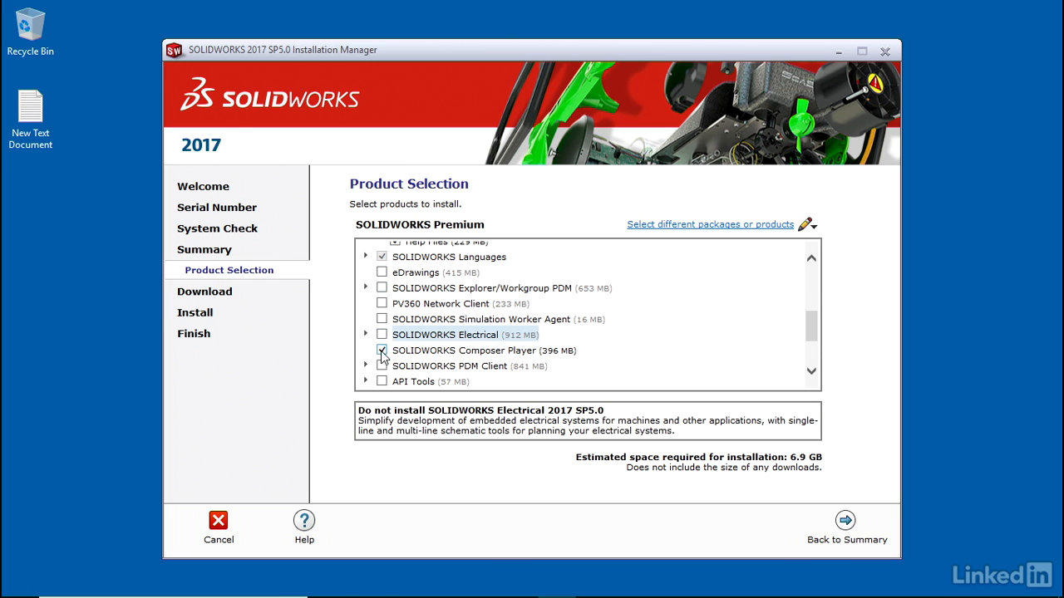
left_click(382, 350)
- Review the rest of the product list, collapse the SOLIDWORKS components and return to the installation summary
scroll(421, 322, "down", 1)
scroll(421, 323, "down", 2)
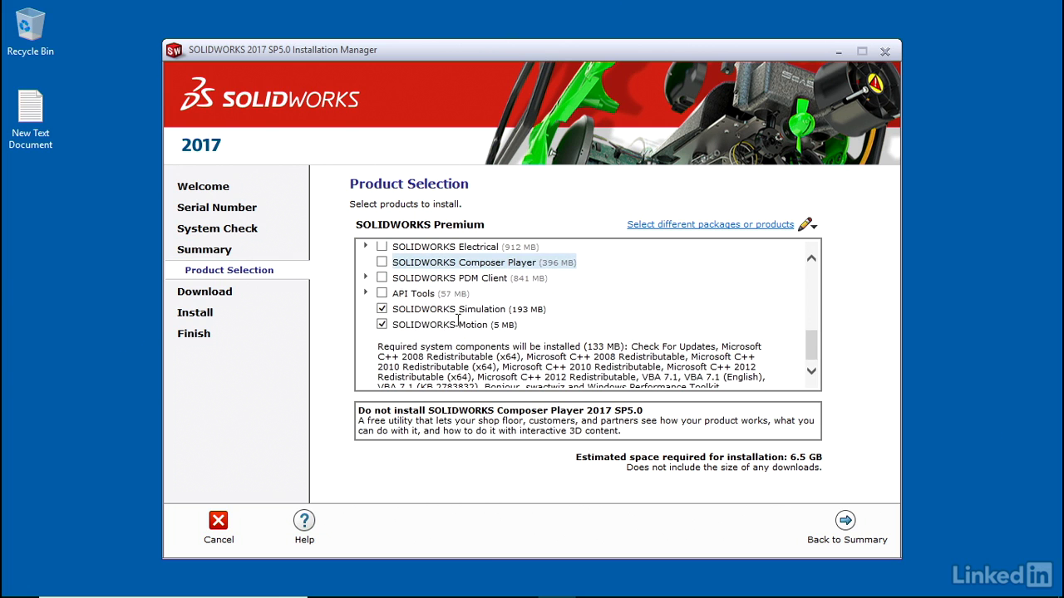
scroll(416, 320, "up", 6)
scroll(421, 314, "up", 1)
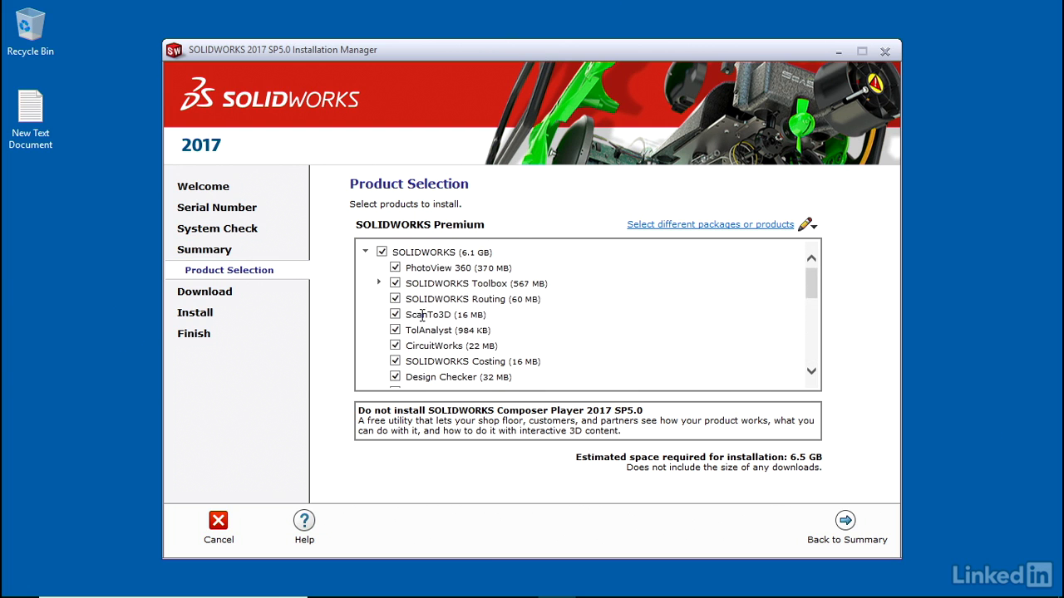
left_click(372, 252)
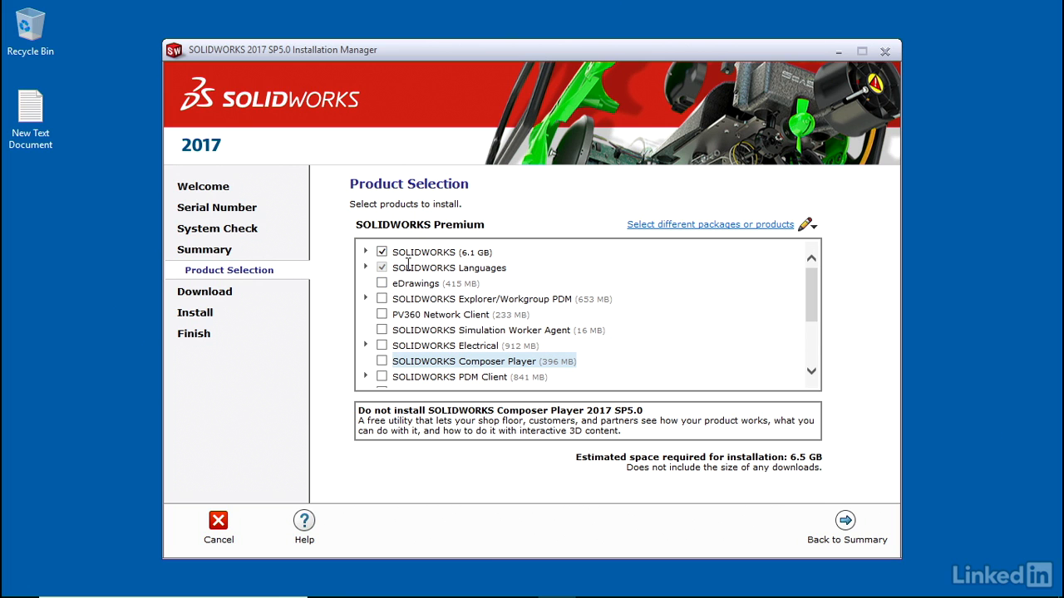
left_click(845, 522)
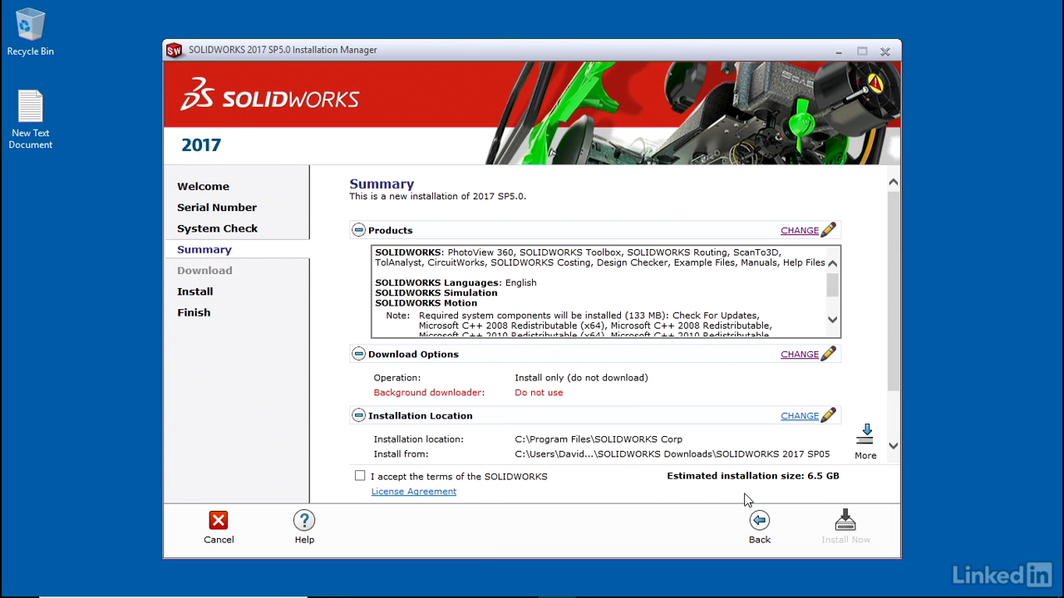
- Accept the license terms and install the products, finishing the Installation Manager without showing What's New in SOLIDWORKS 2017
left_click(360, 477)
left_click(844, 524)
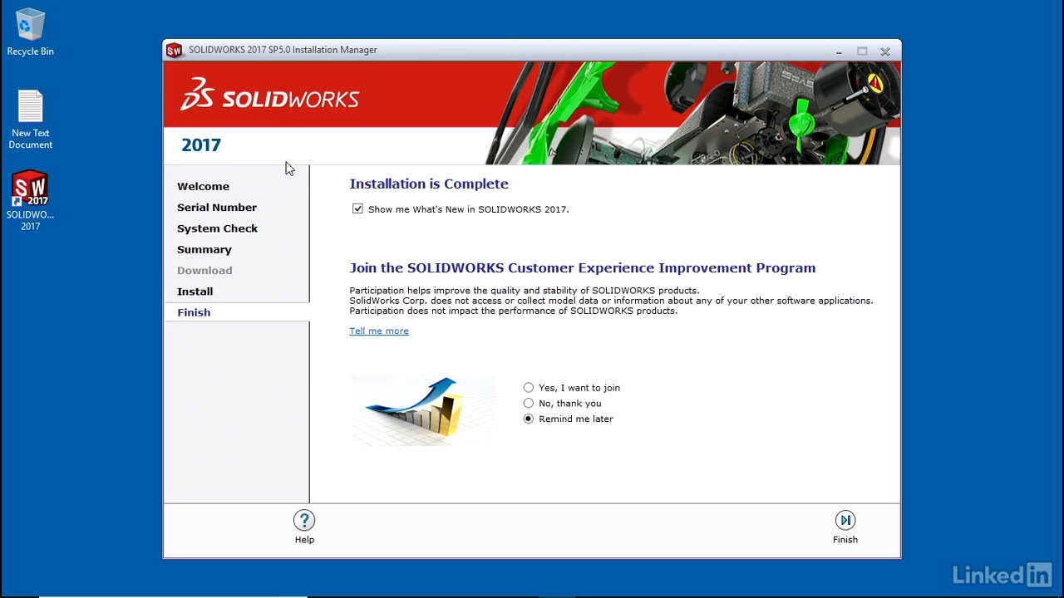
left_click(358, 210)
left_click(845, 524)
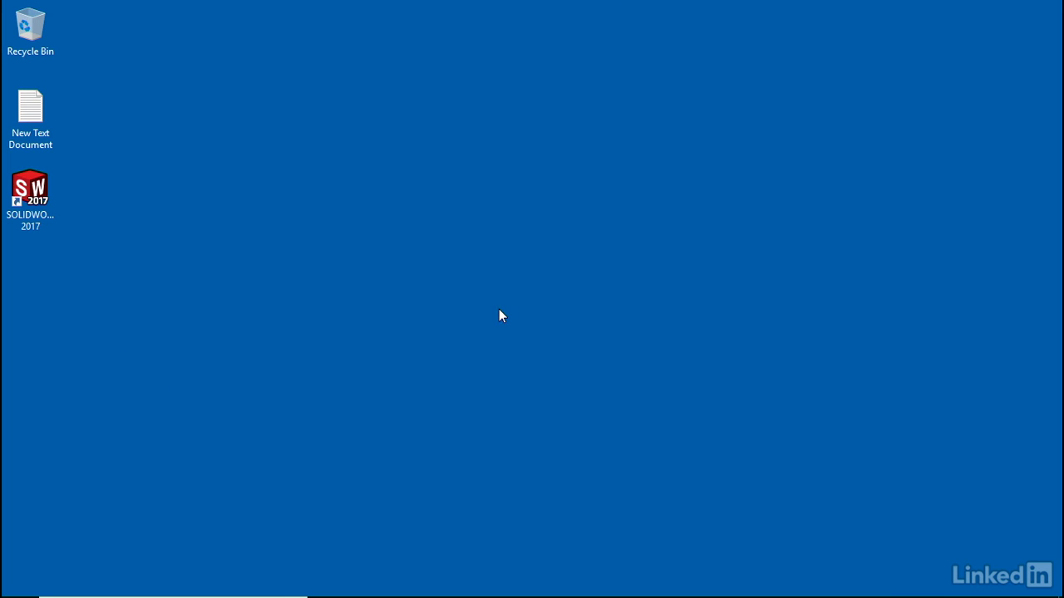